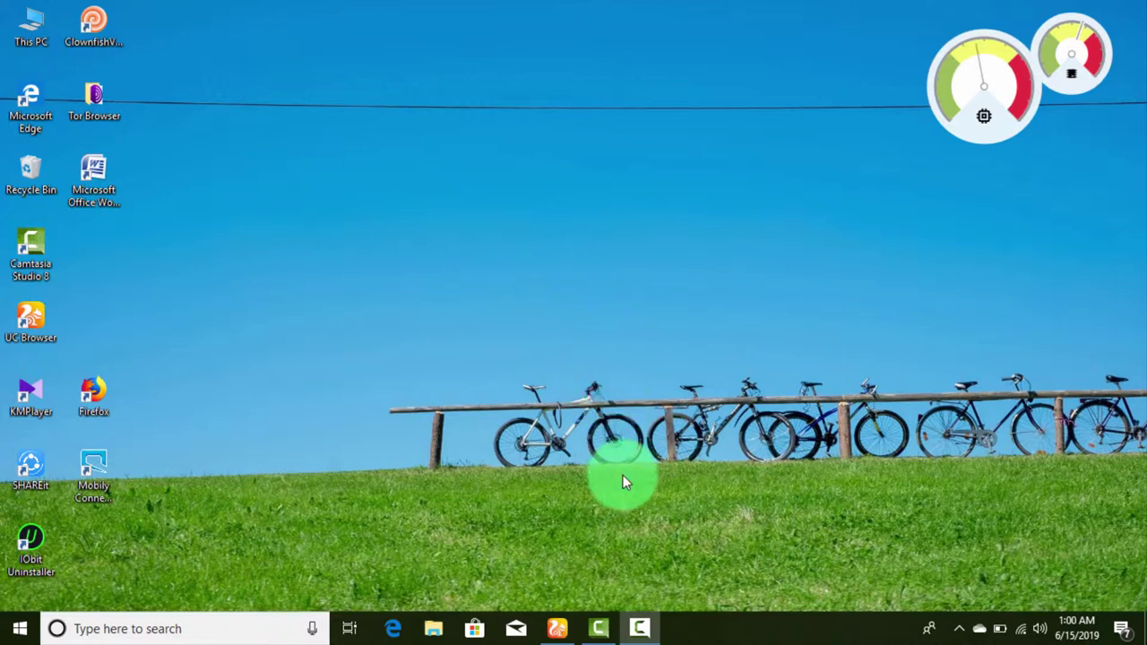
Step: Switch to UC Browser and search Google for "clownfish voice changer free download"
left_click(556, 628)
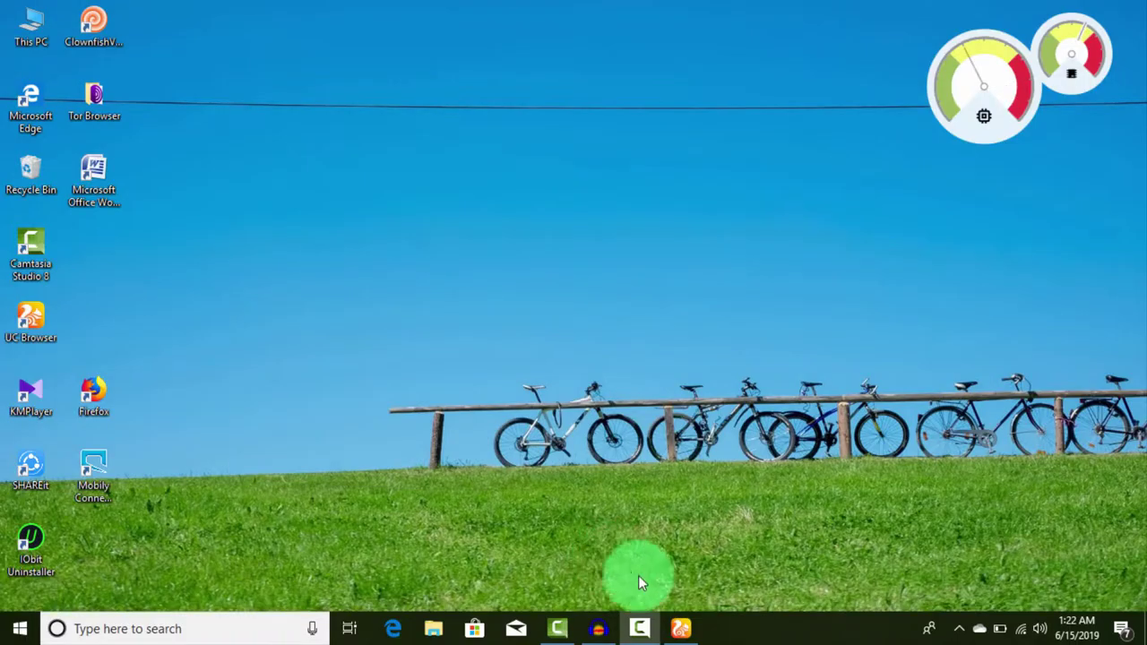
left_click(680, 627)
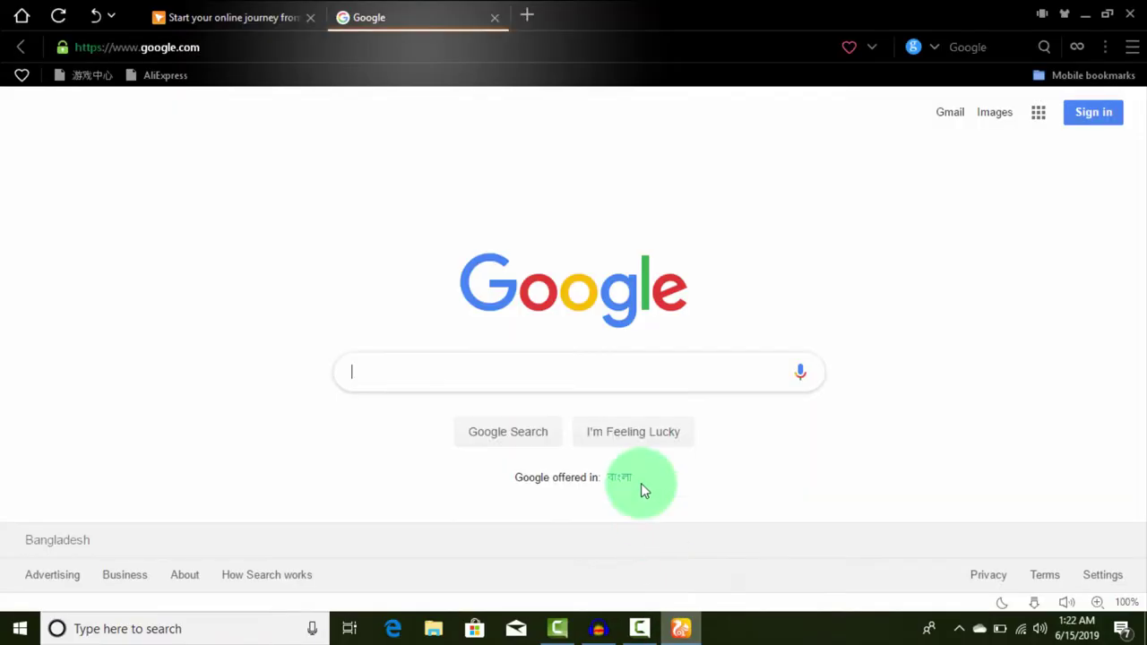
left_click(534, 377)
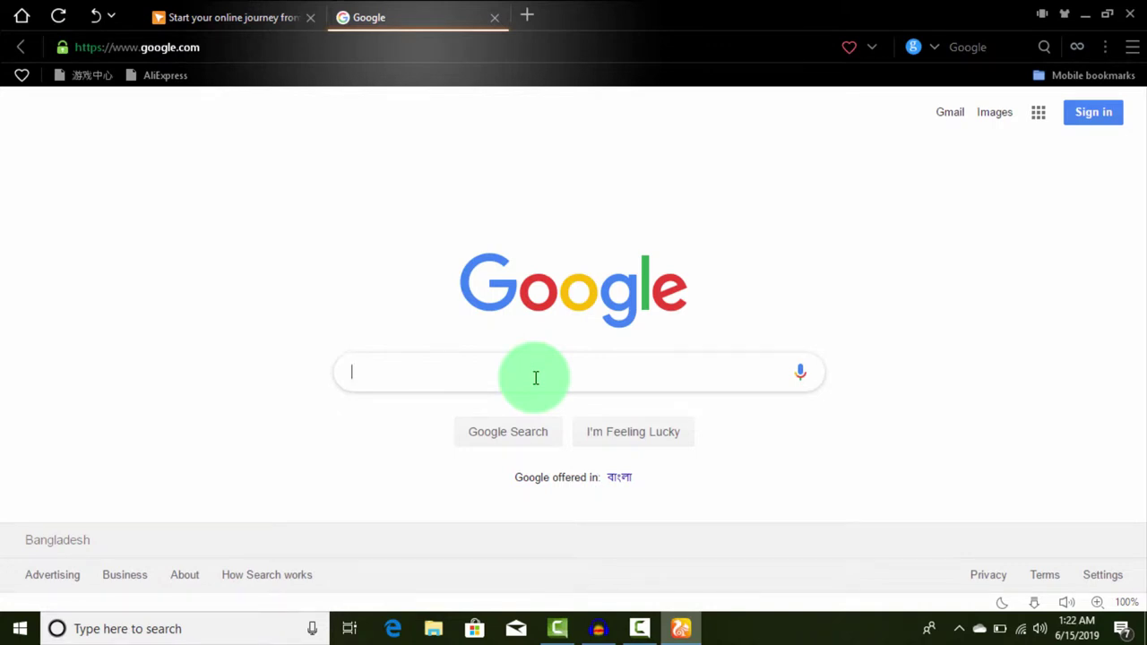
type("clown")
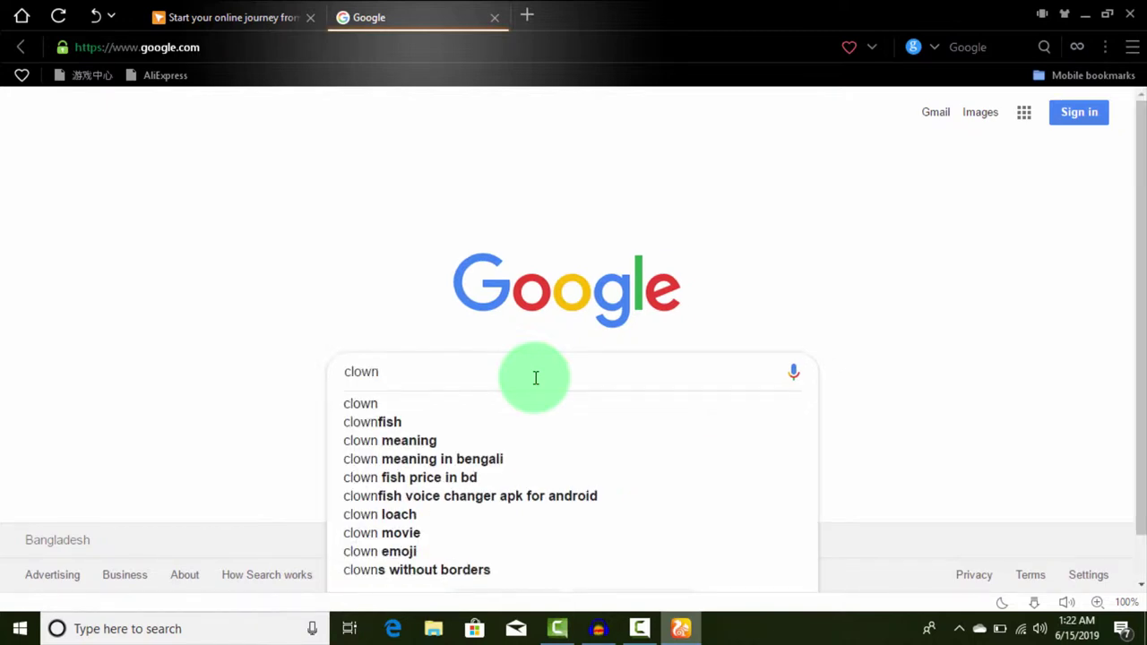
type("fish")
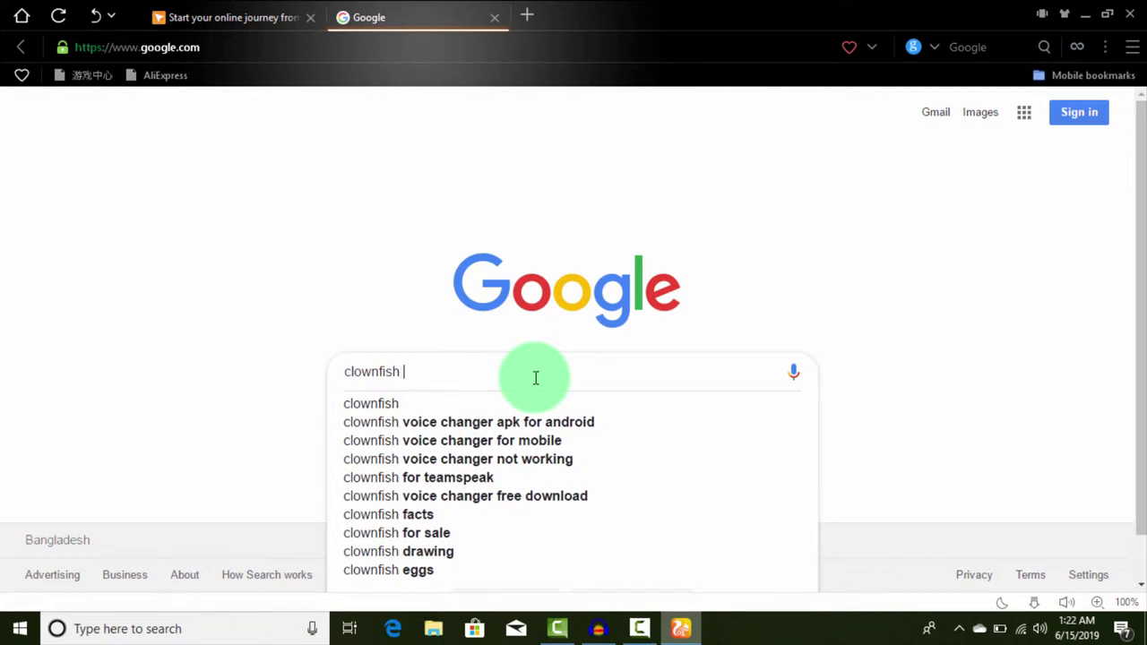
type(" voi")
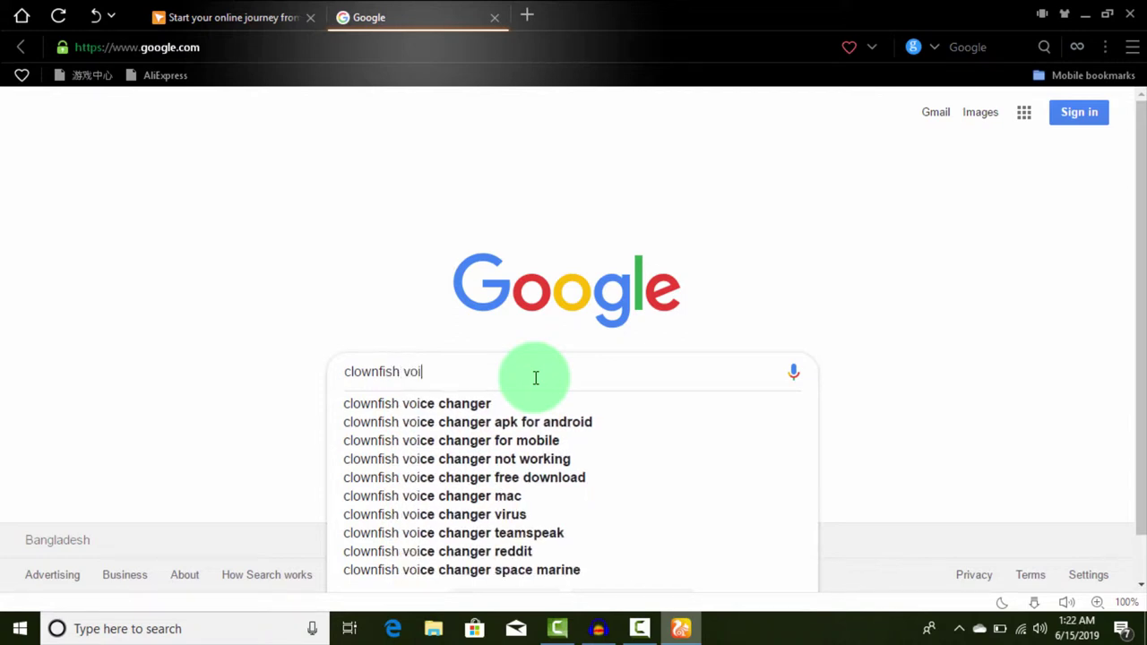
type("ce")
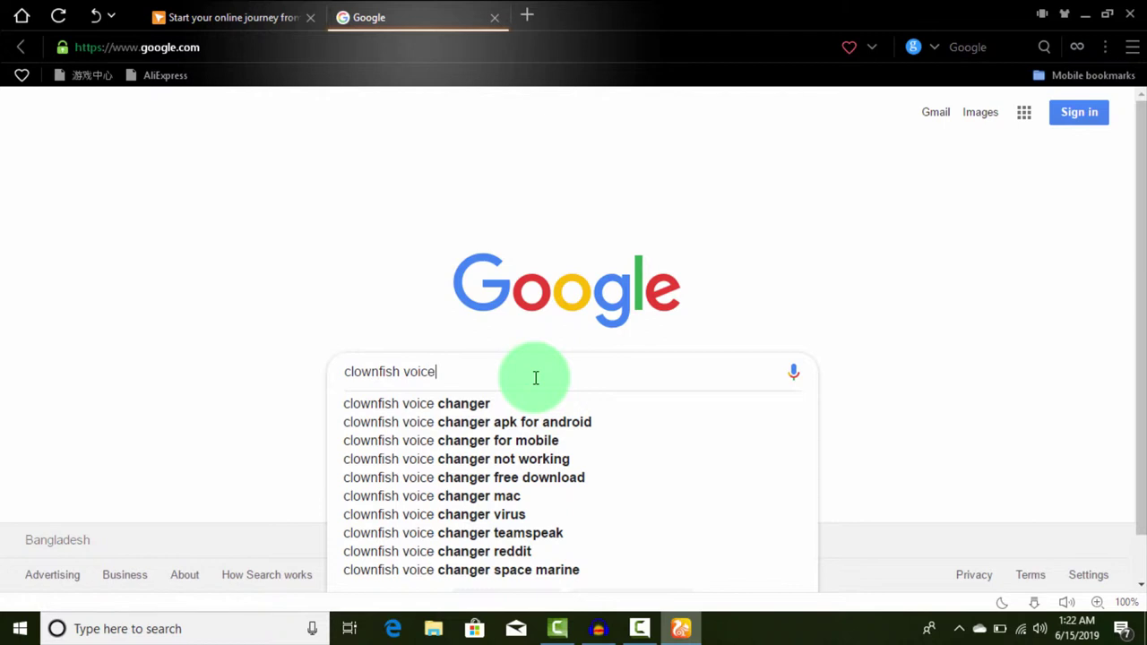
type(" ch")
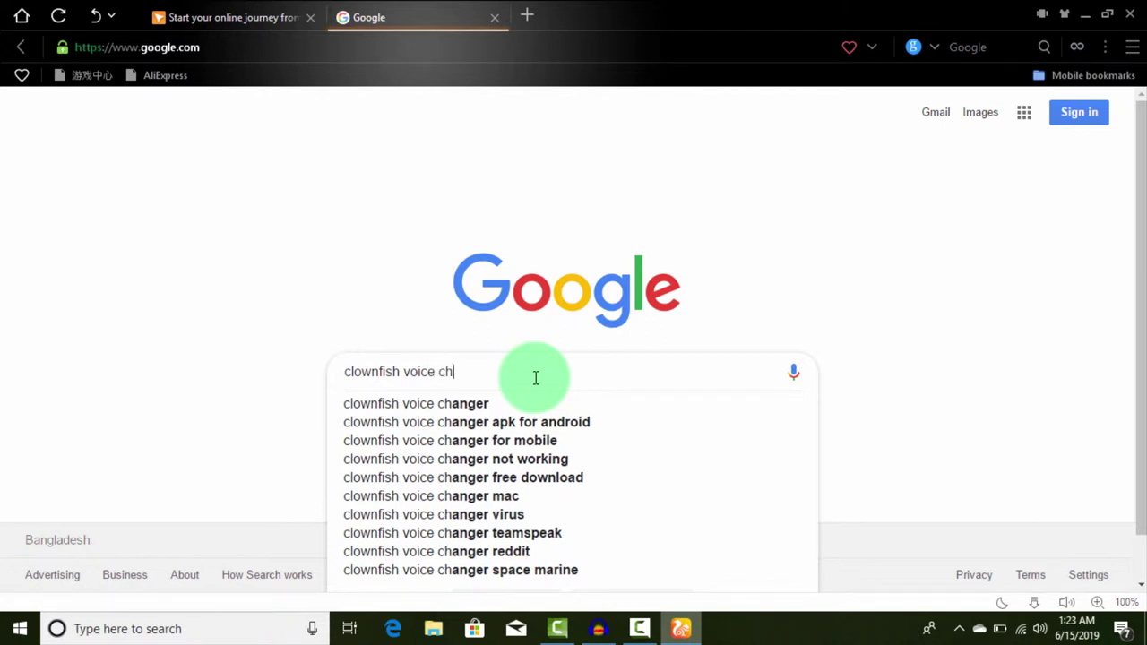
type("ang")
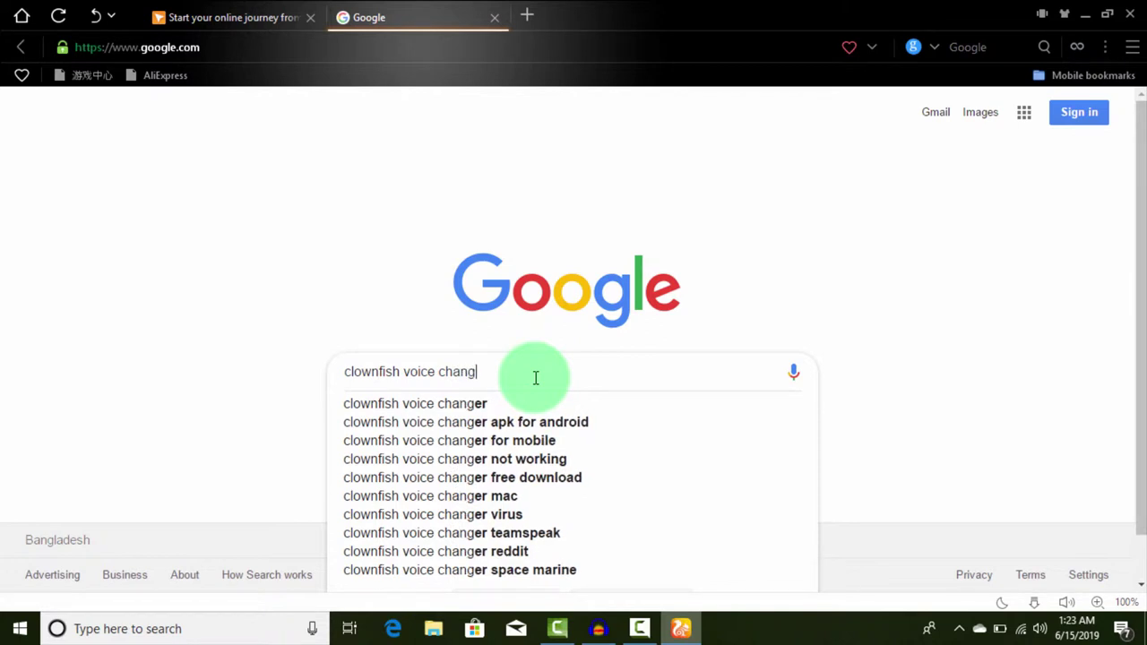
type("er free")
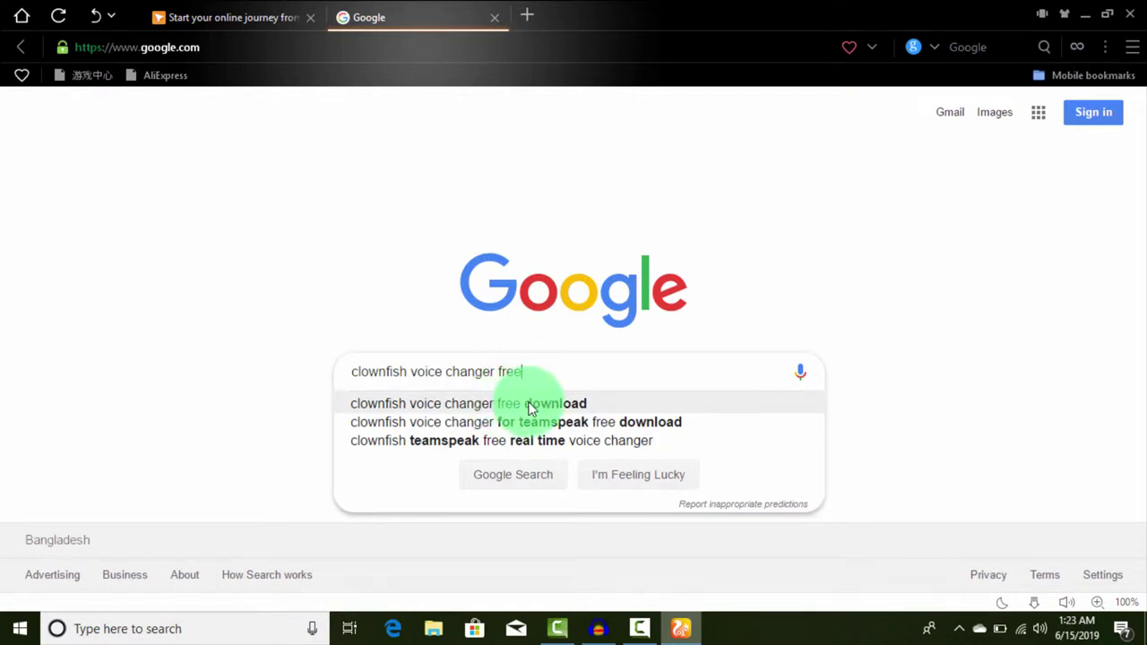
left_click(529, 406)
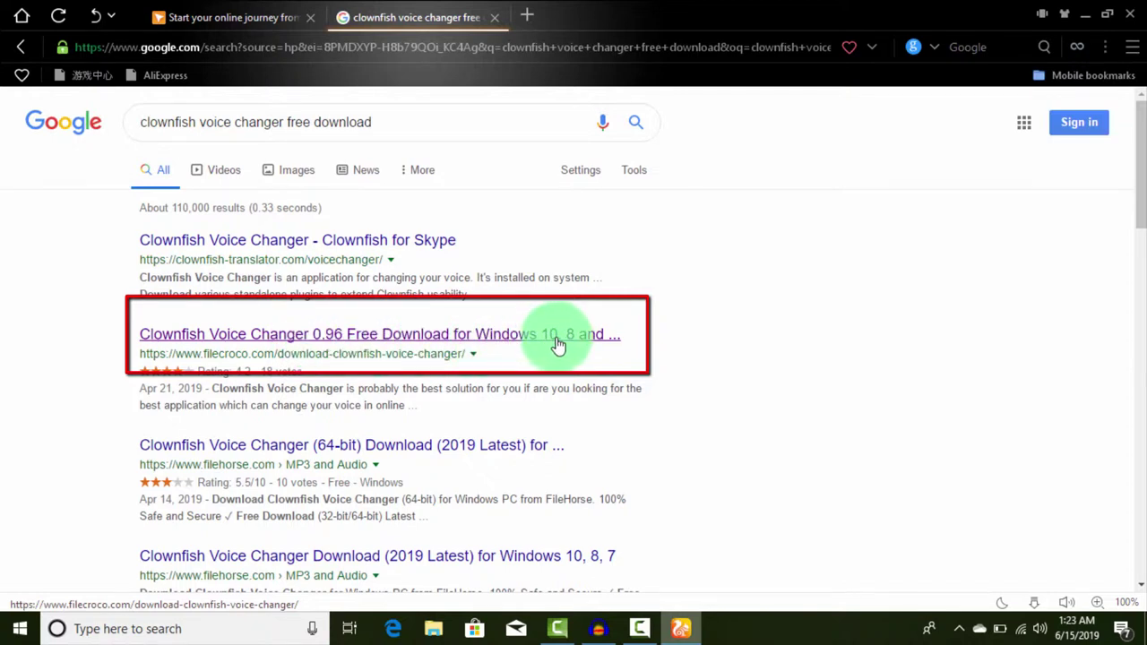
Step: Download the 64-bit Clownfish Voice Changer 0.96 installer from the filecroco.com search result, saving it to the Downloads folder
left_click(363, 344)
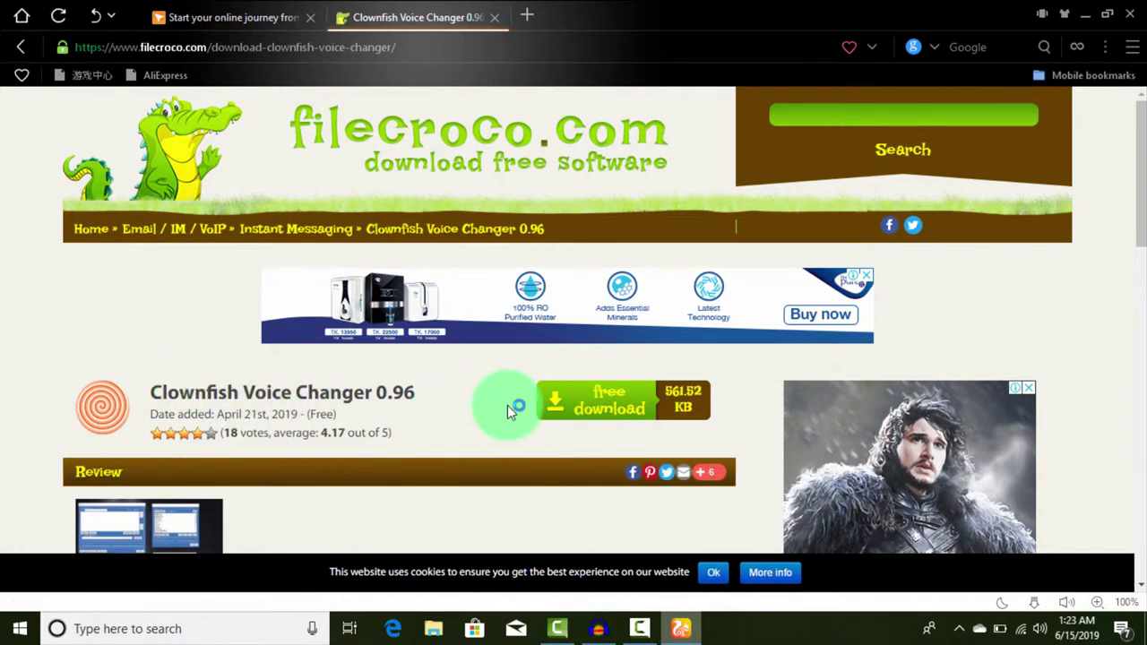
left_click(611, 409)
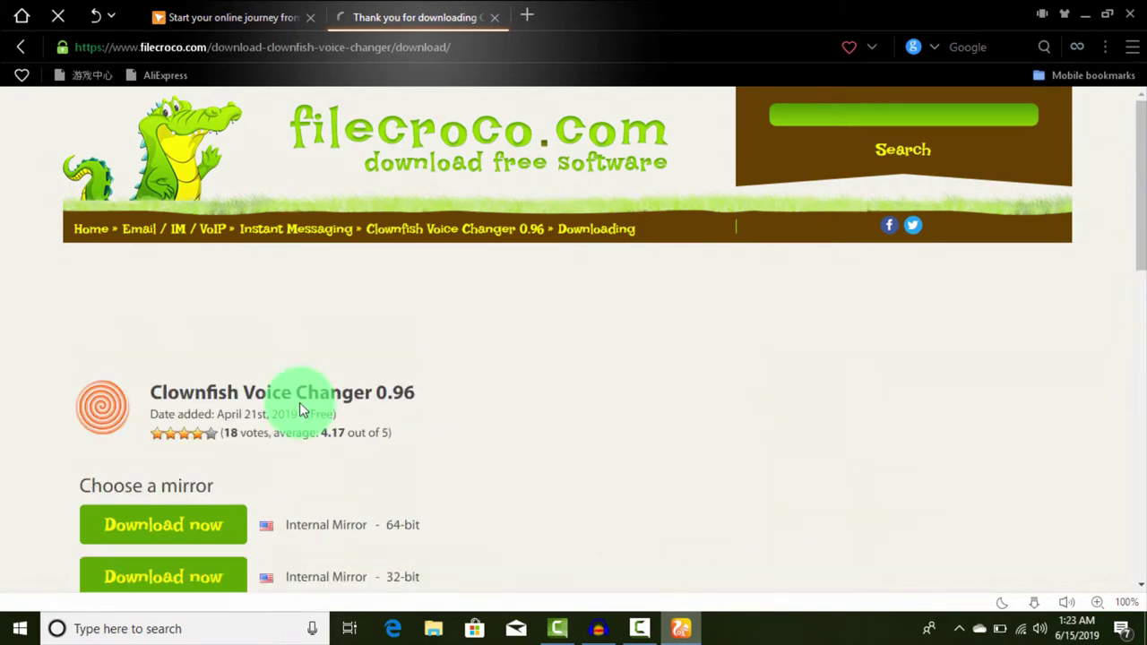
scroll(417, 456, "down", 2)
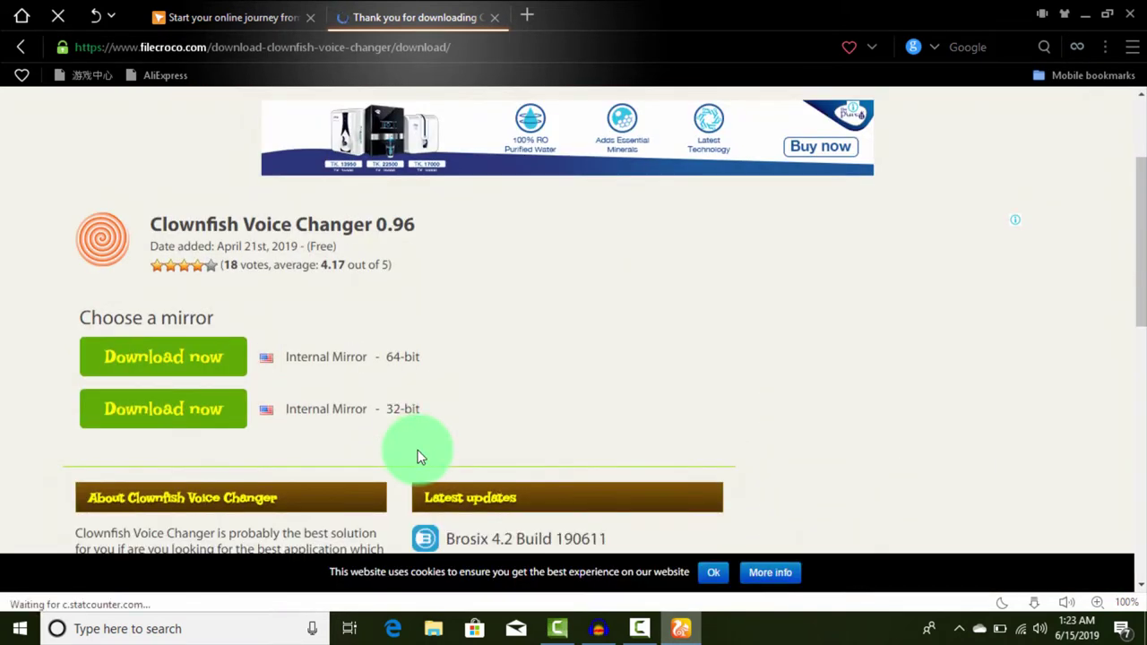
left_click(201, 357)
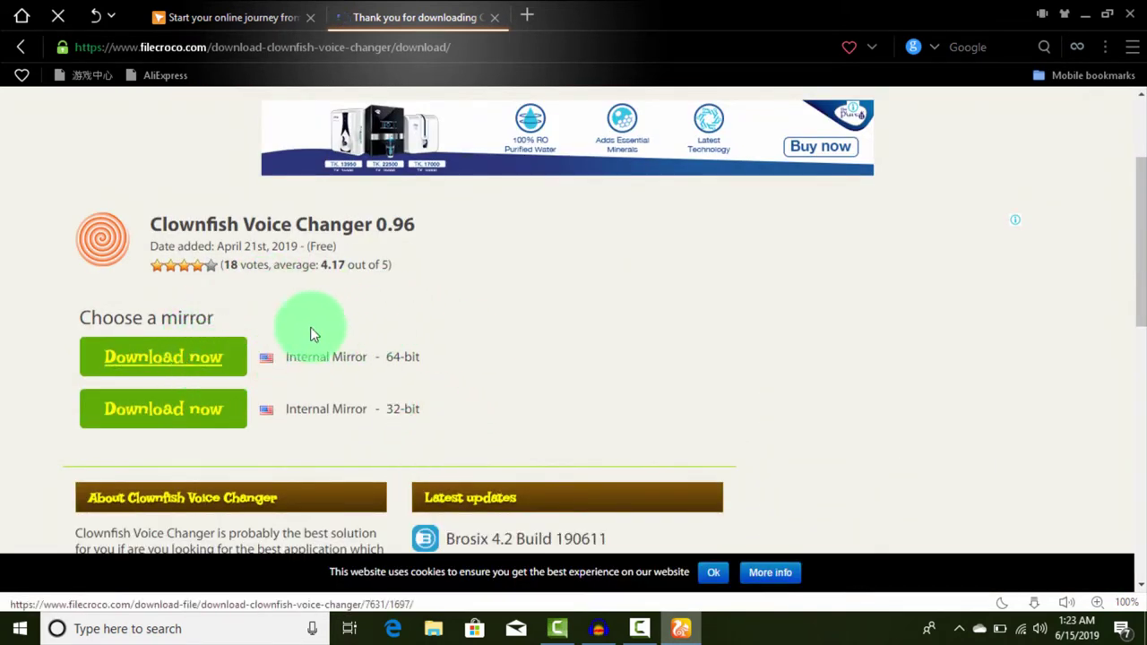
left_click(179, 362)
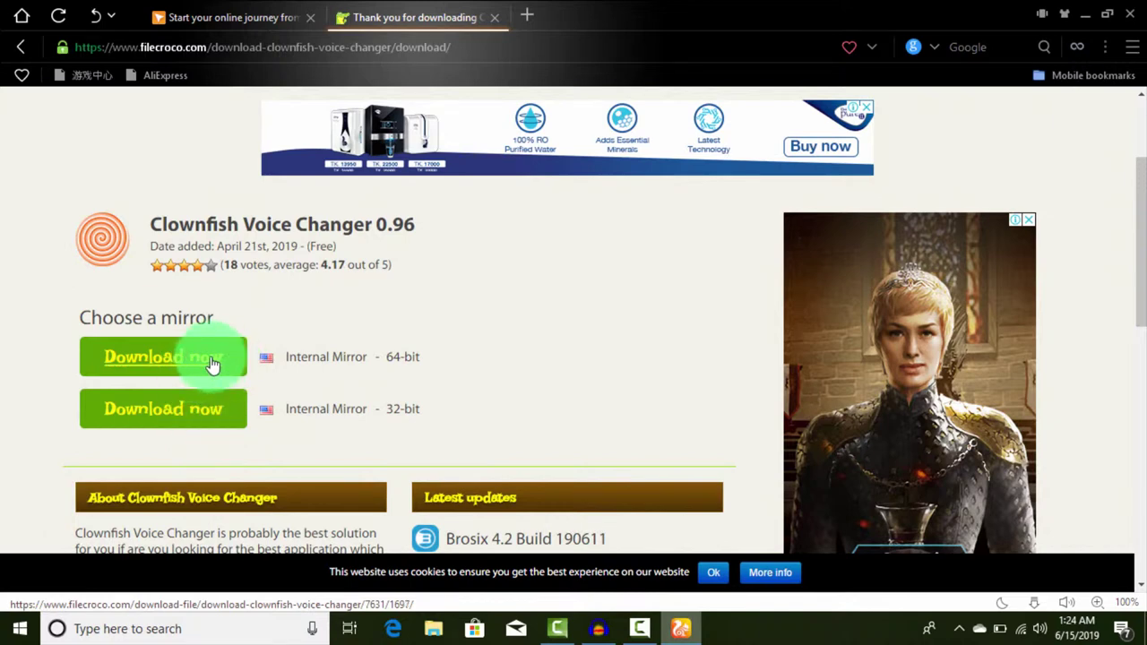
left_click(148, 360)
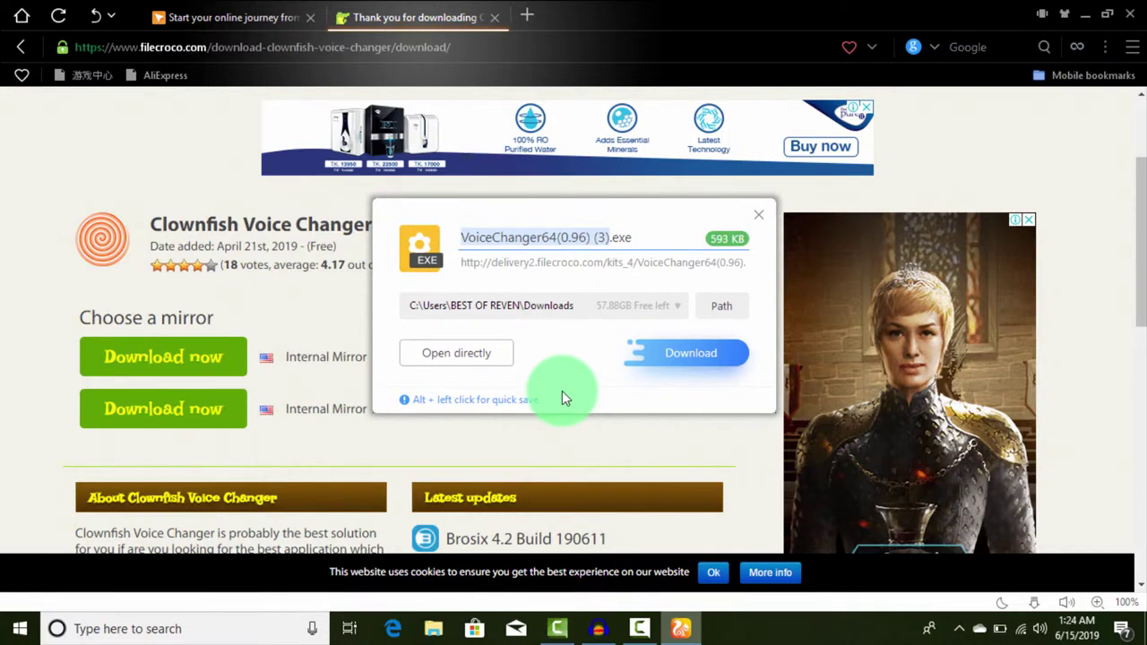
left_click(670, 358)
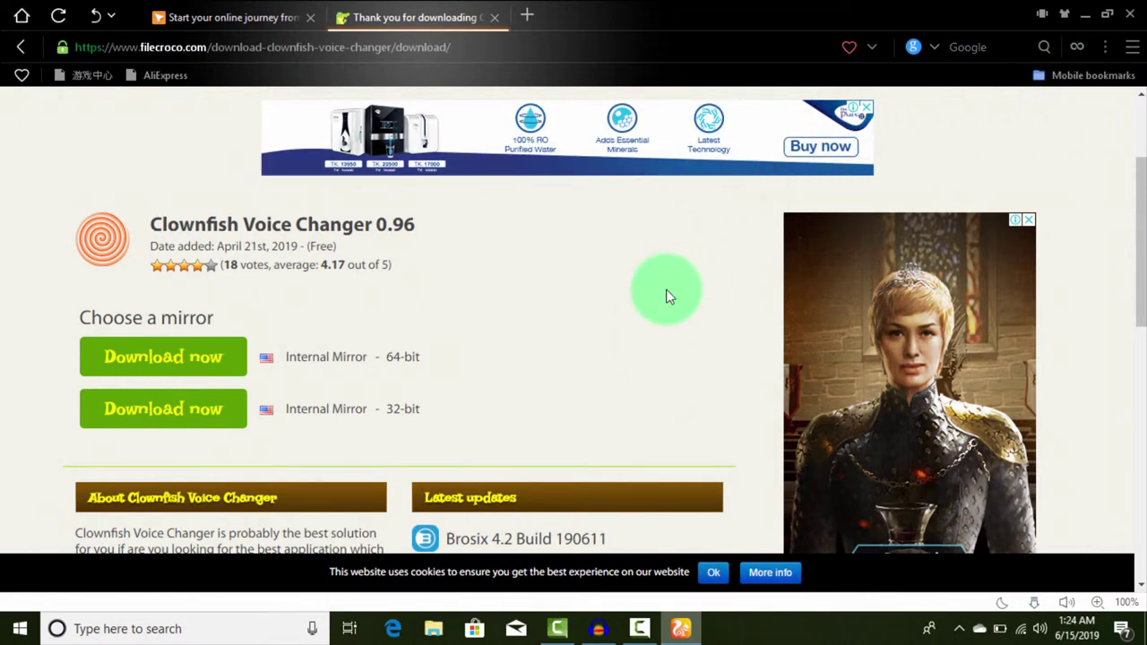
Step: Check the installer in the browser's download list, then close the browser with its open tabs
left_click(1030, 602)
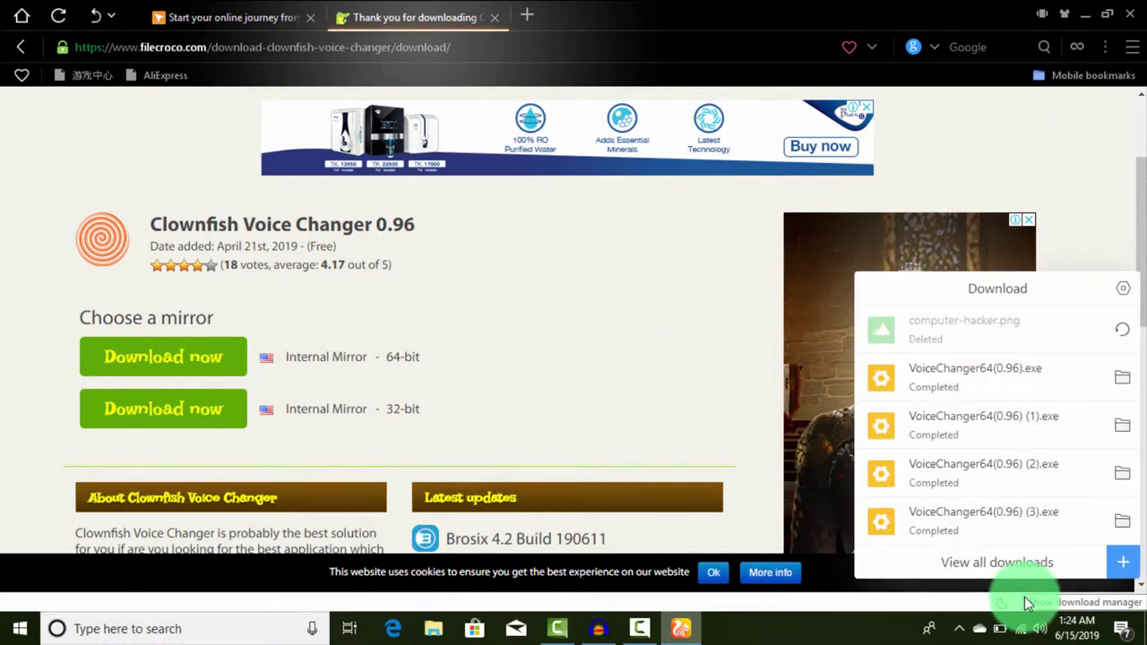
left_click(1008, 196)
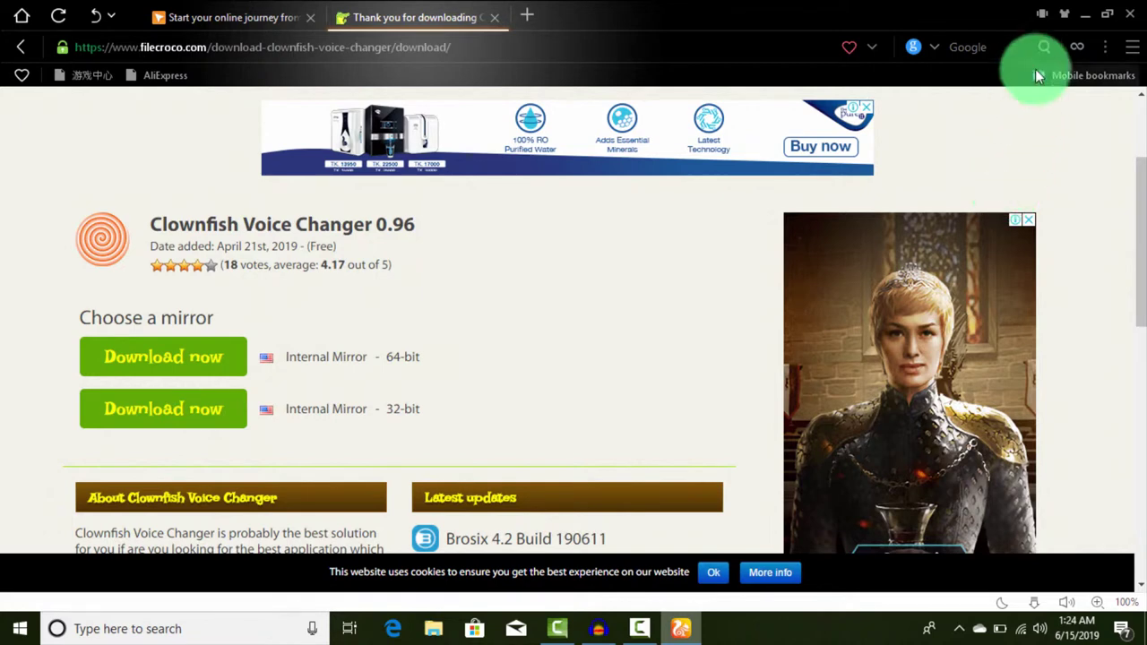
left_click(1127, 9)
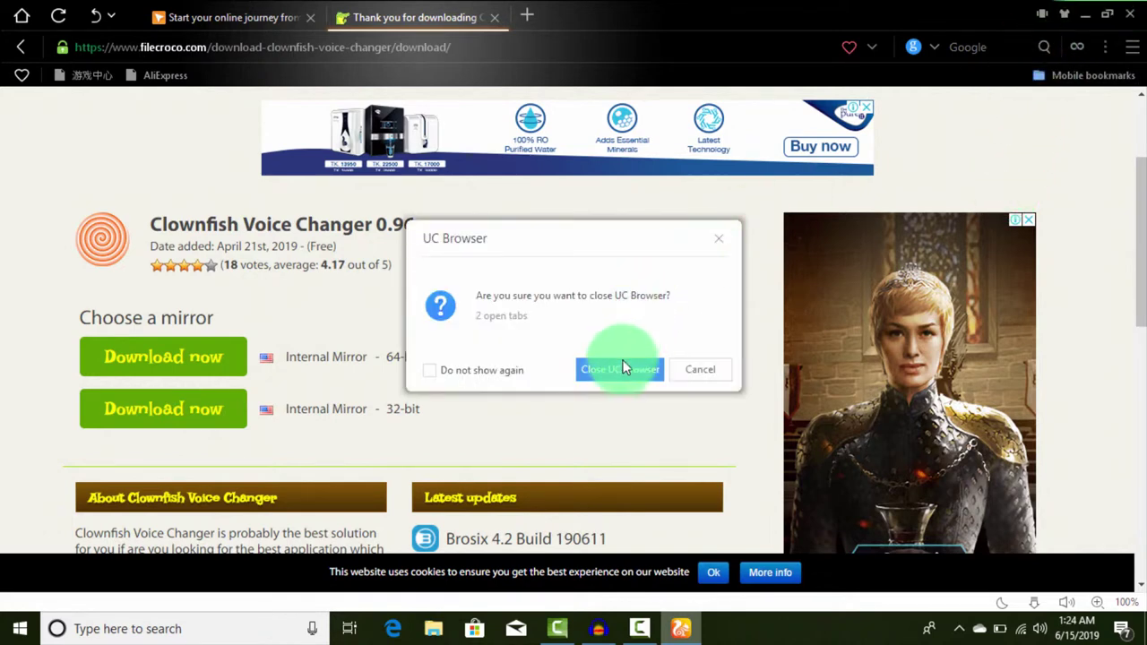
left_click(625, 367)
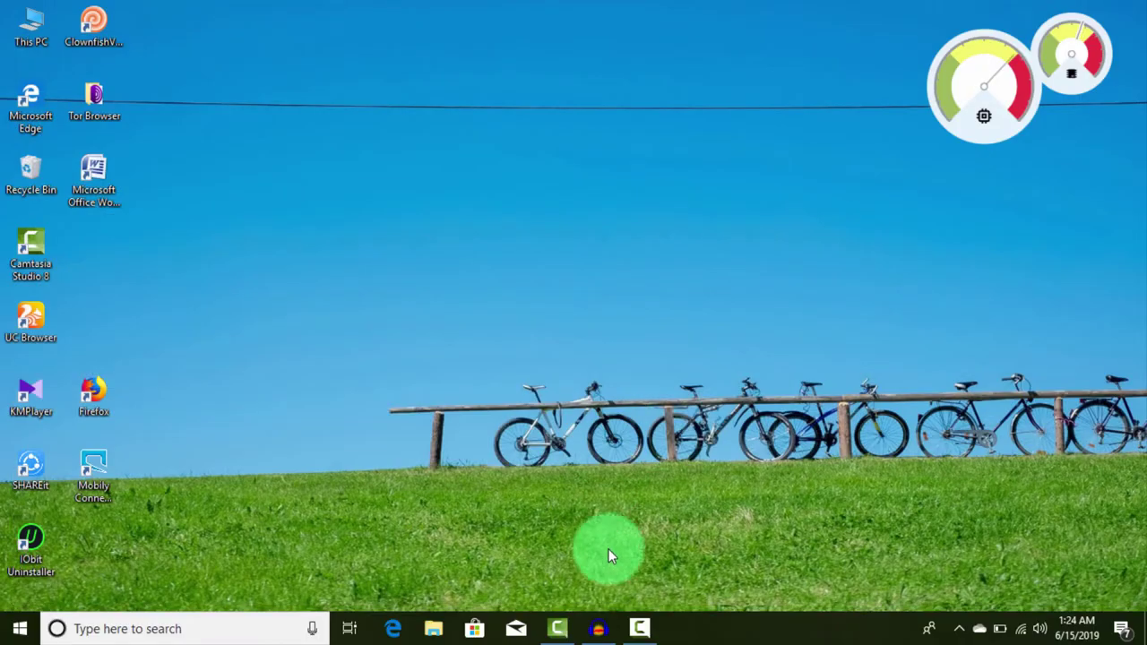
Step: Refresh the desktop and turn on Clownfish Voice Changer from the system tray
right_click(497, 102)
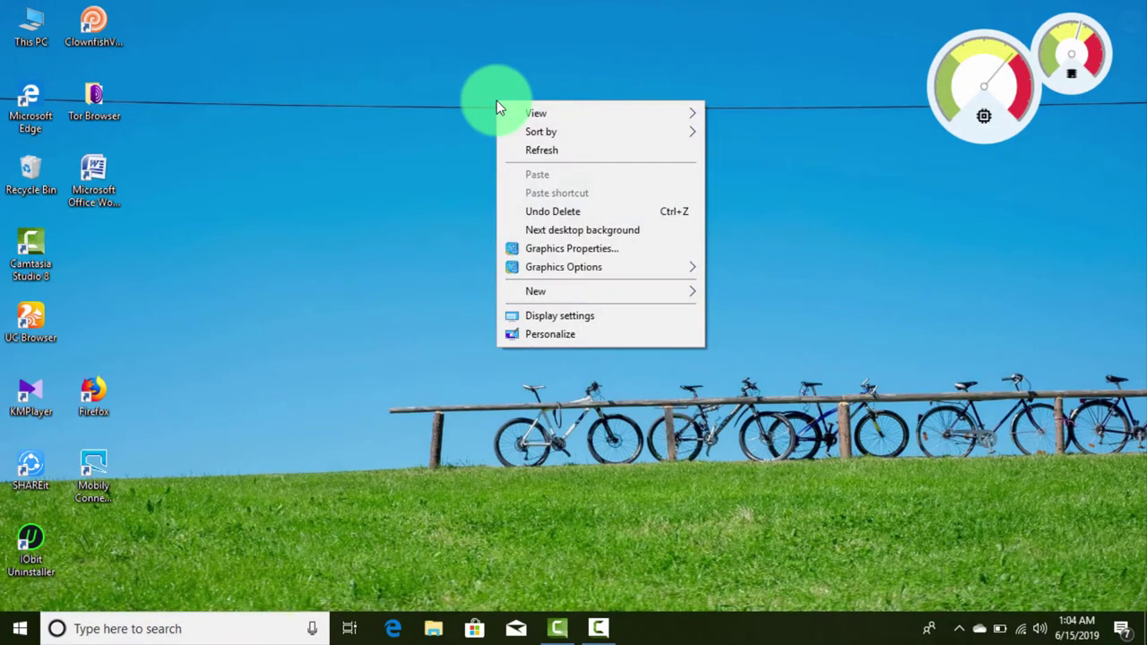
left_click(519, 150)
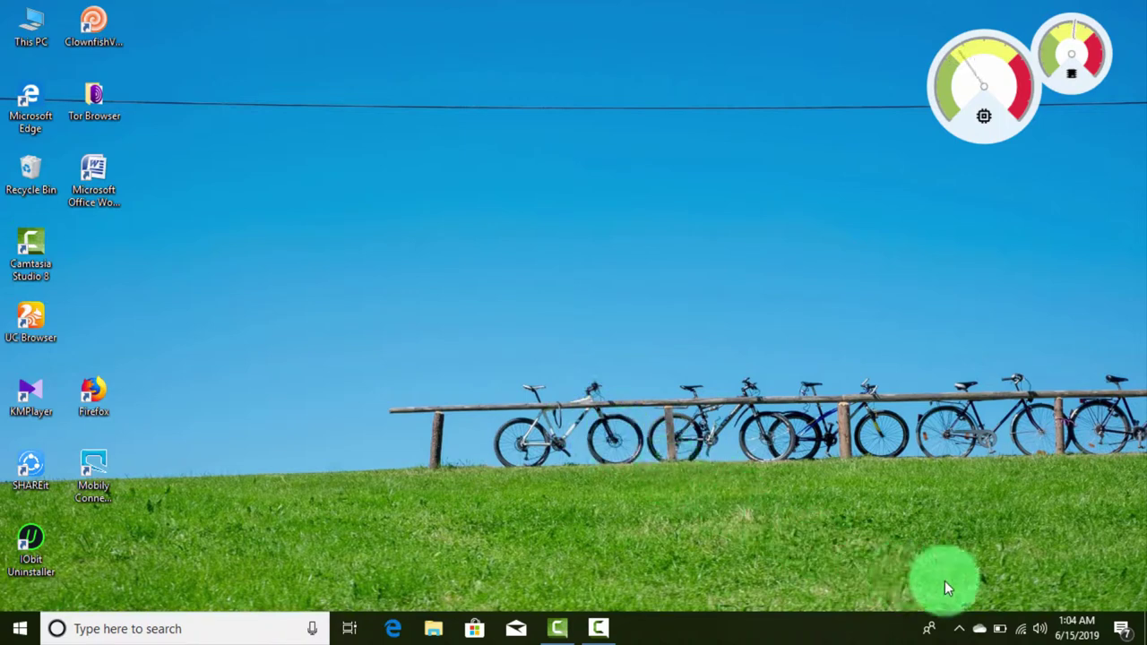
left_click(949, 619)
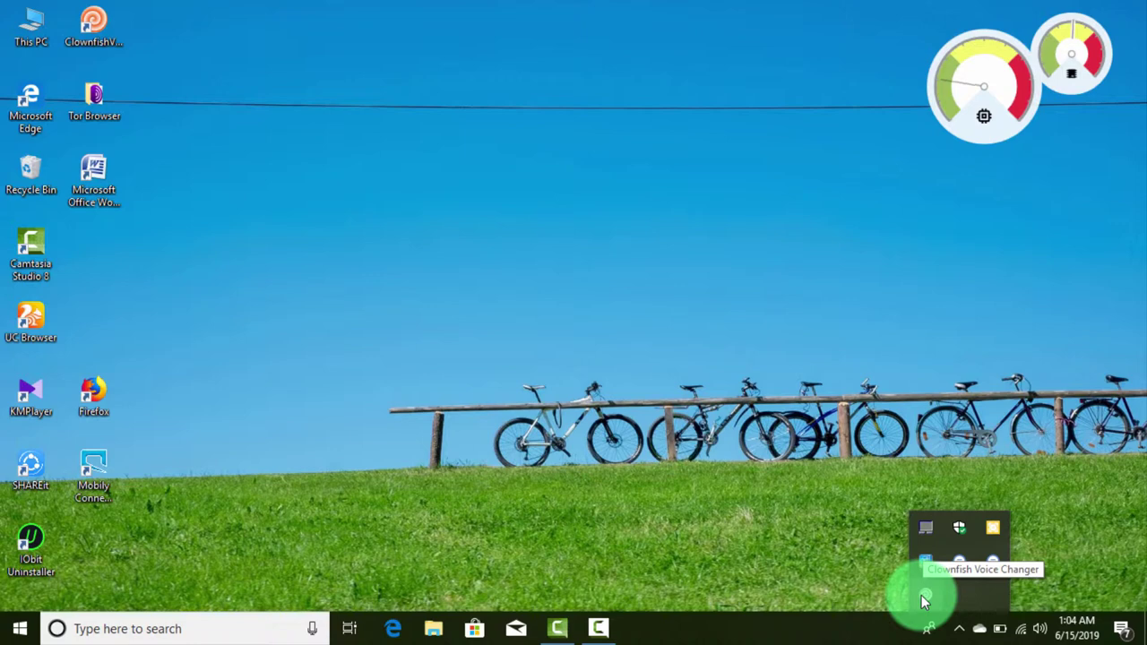
right_click(925, 598)
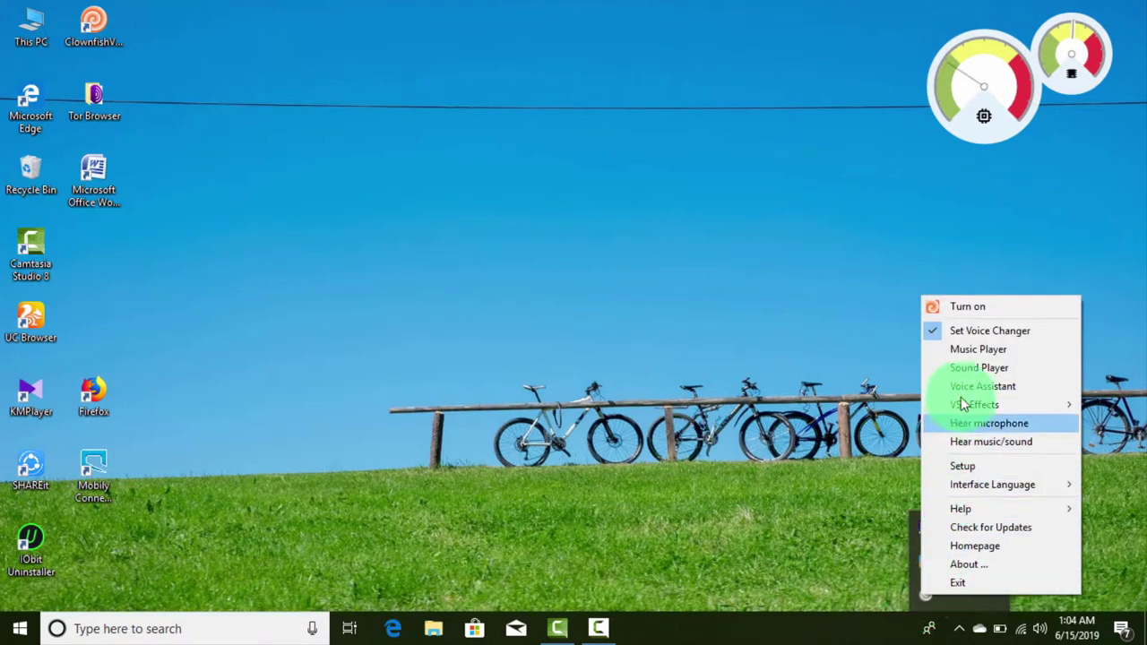
left_click(965, 309)
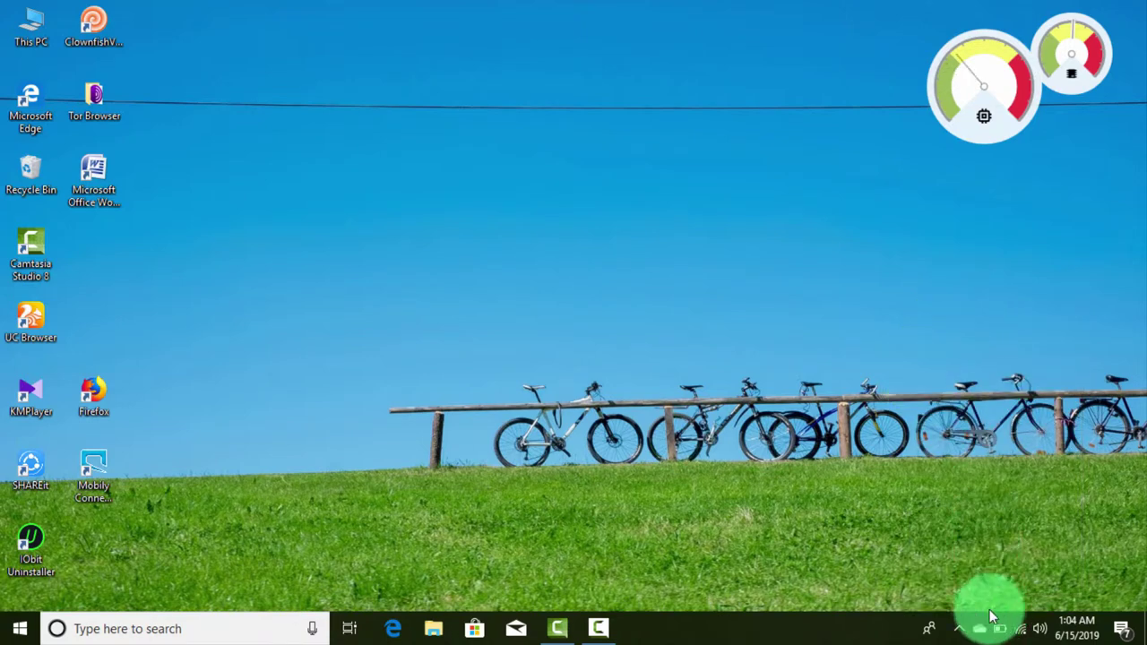
Step: Open Clownfish's Set Voice Changer window and select the Female pitch voice
left_click(957, 627)
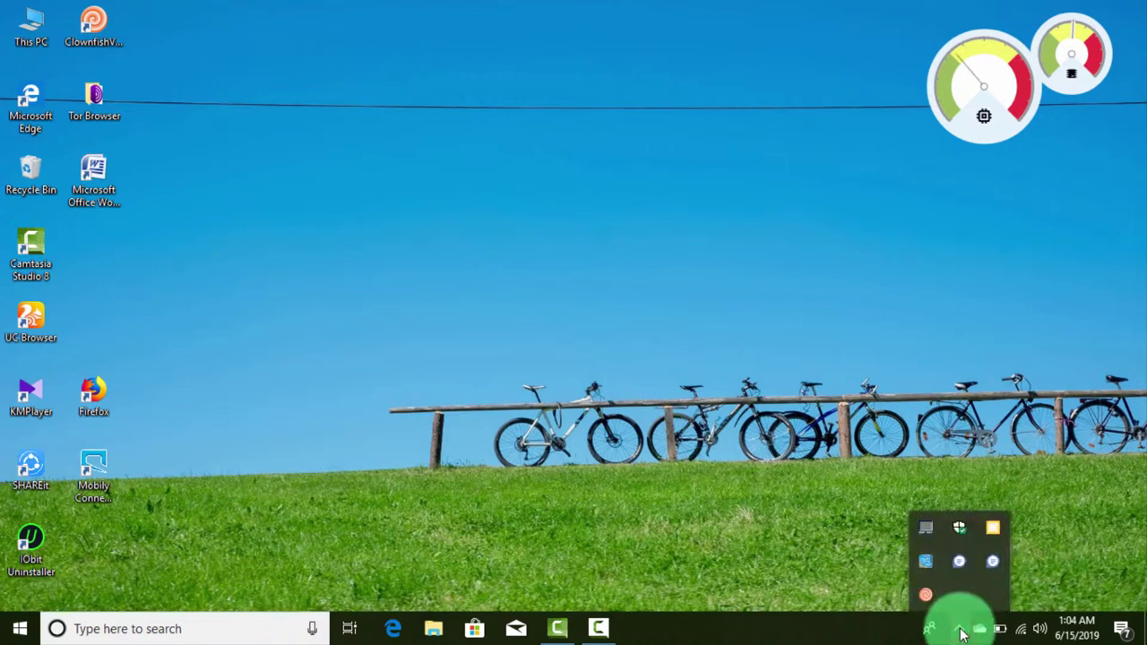
right_click(929, 594)
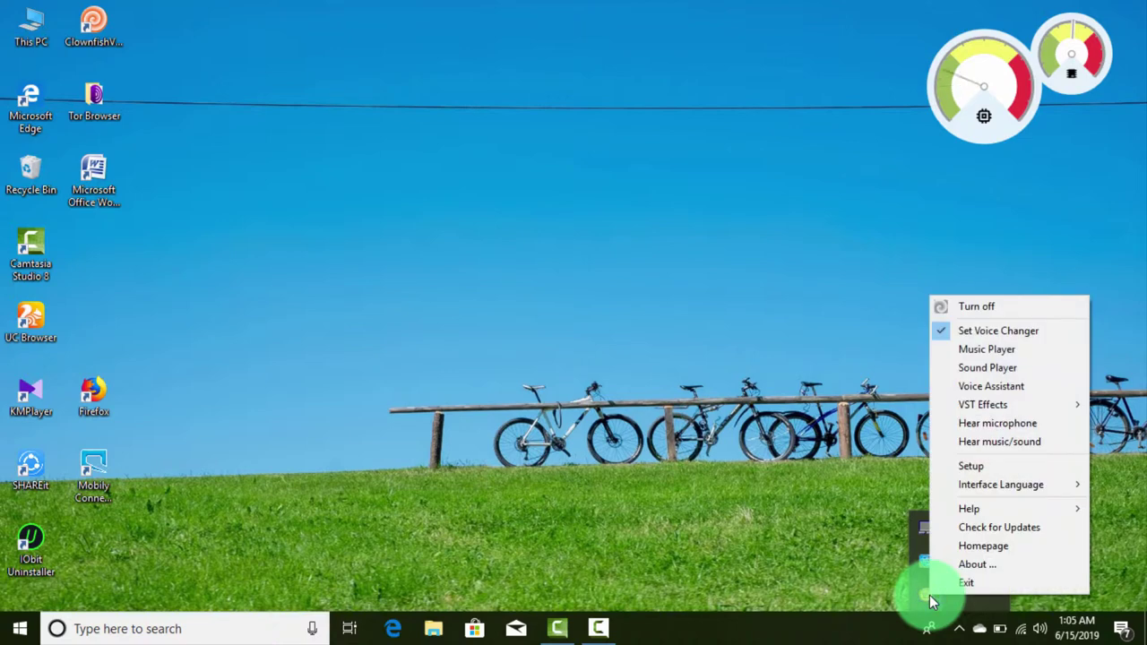
left_click(1002, 333)
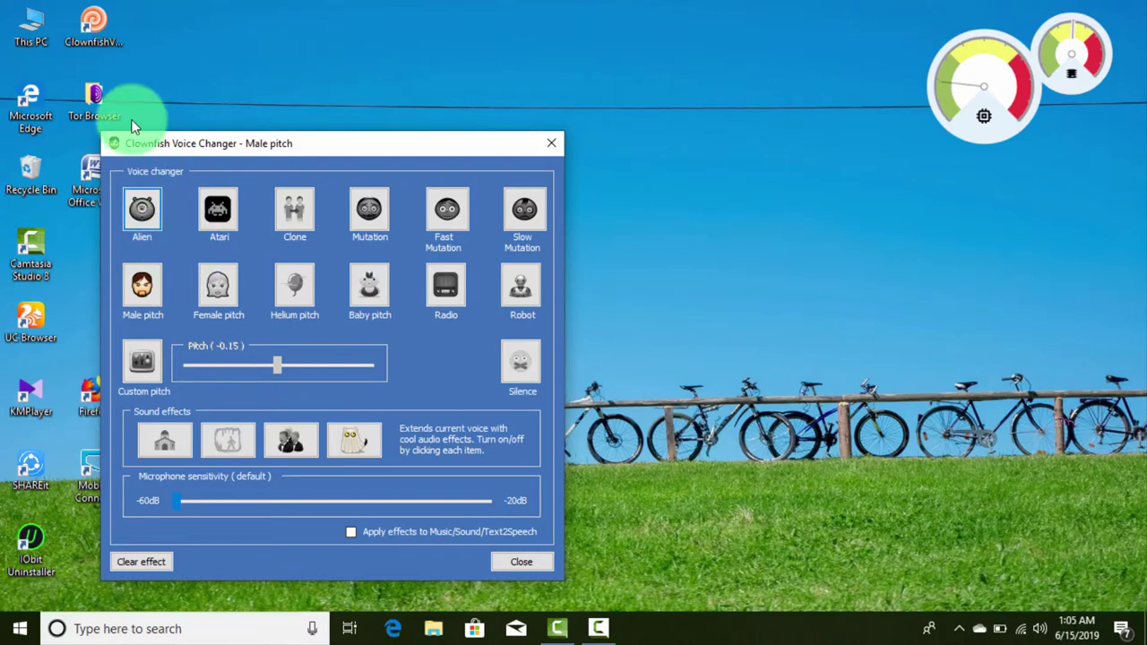
left_click_drag(313, 145, 442, 134)
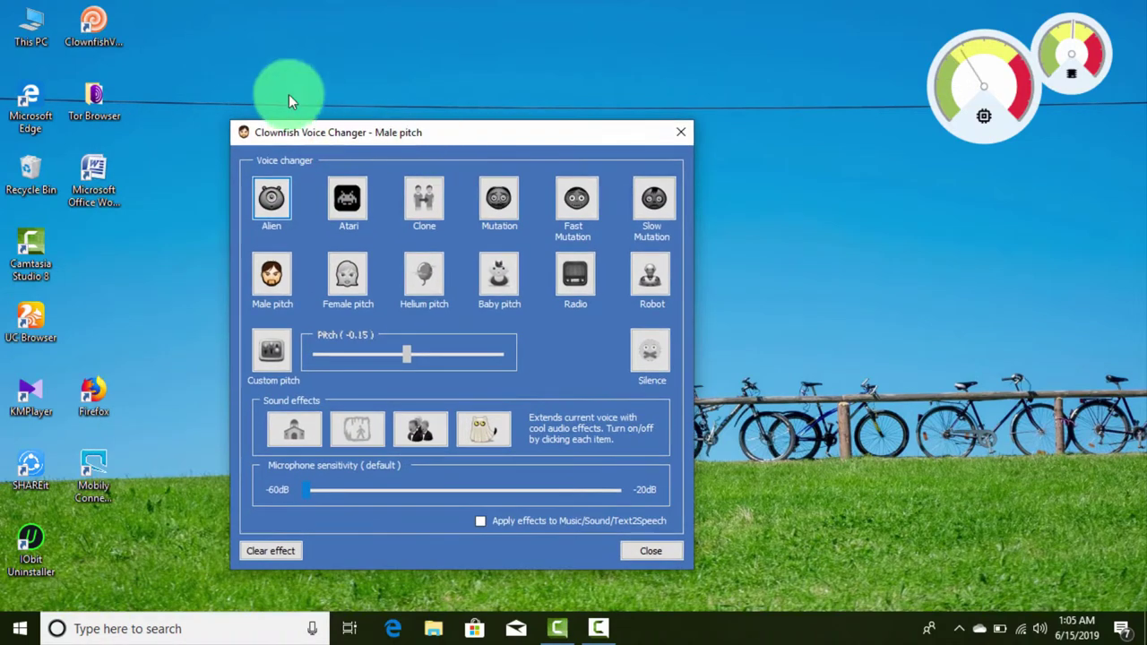
left_click(30, 27)
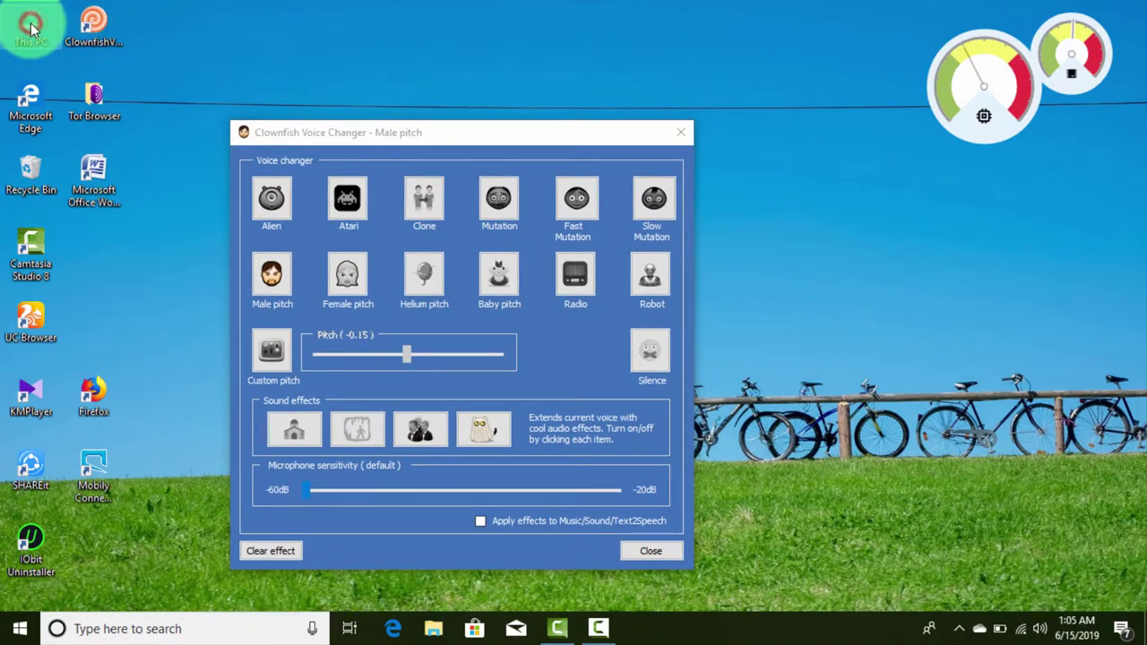
left_click(335, 275)
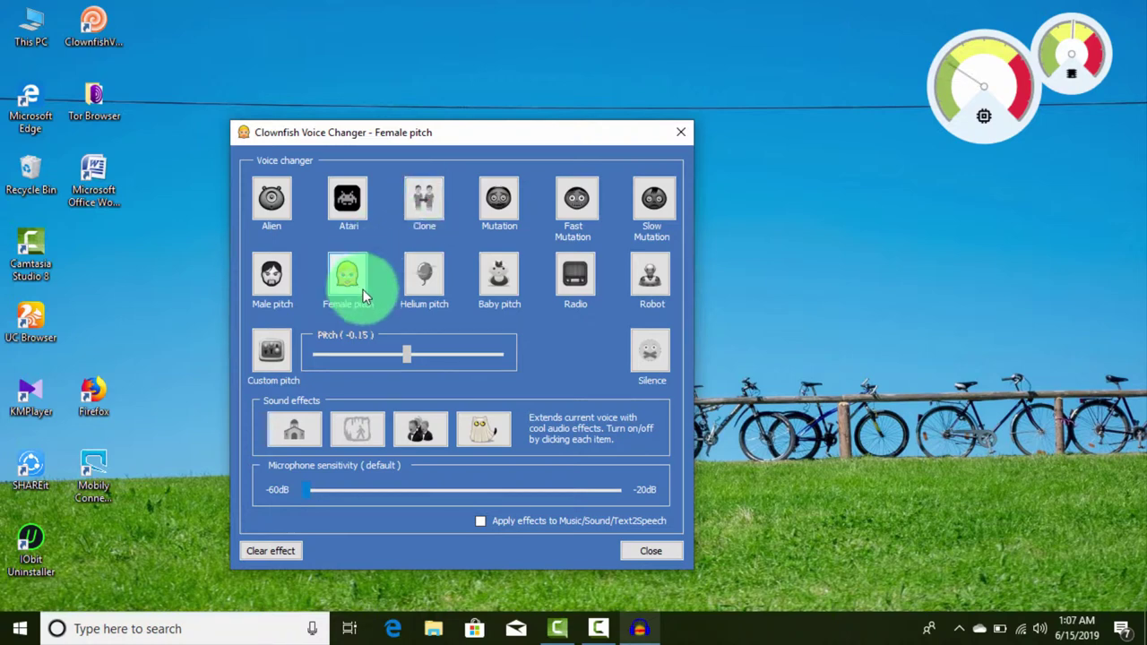
Step: Switch to Audacity, record a short speech sample with the Female pitch voice and play it back
left_click(636, 630)
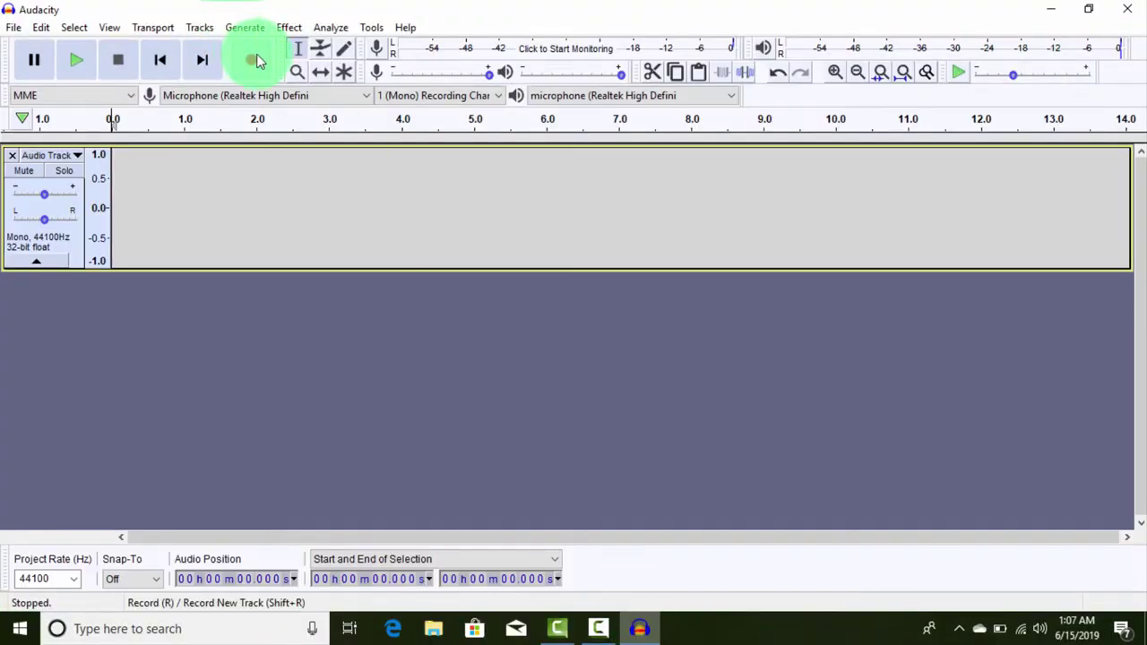
left_click(254, 59)
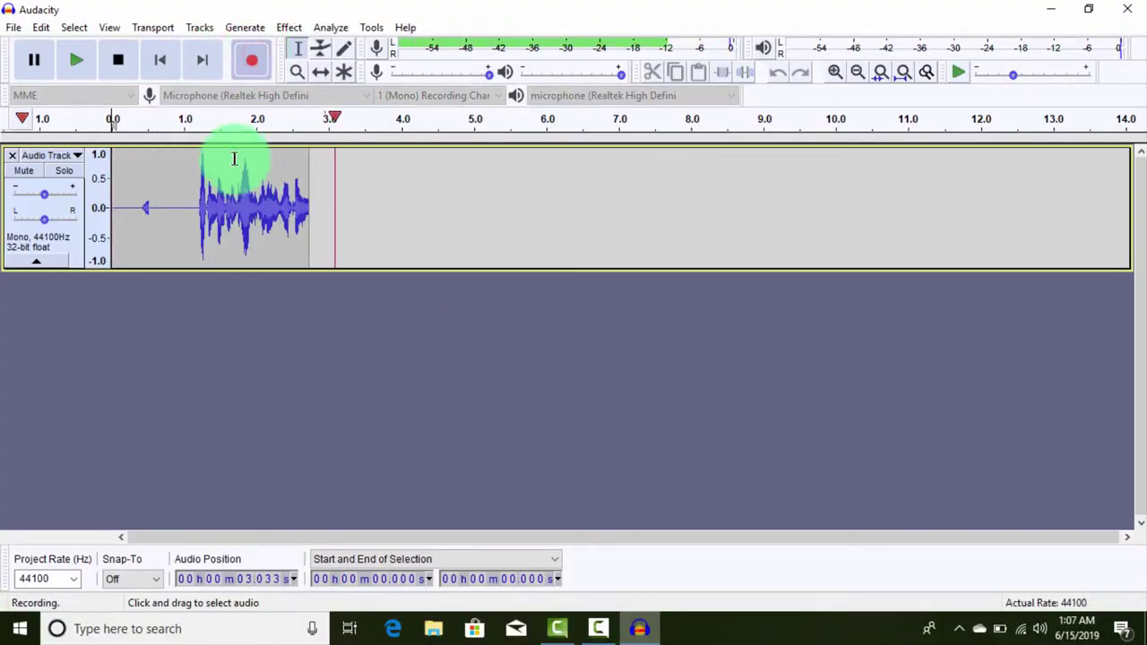
left_click(116, 56)
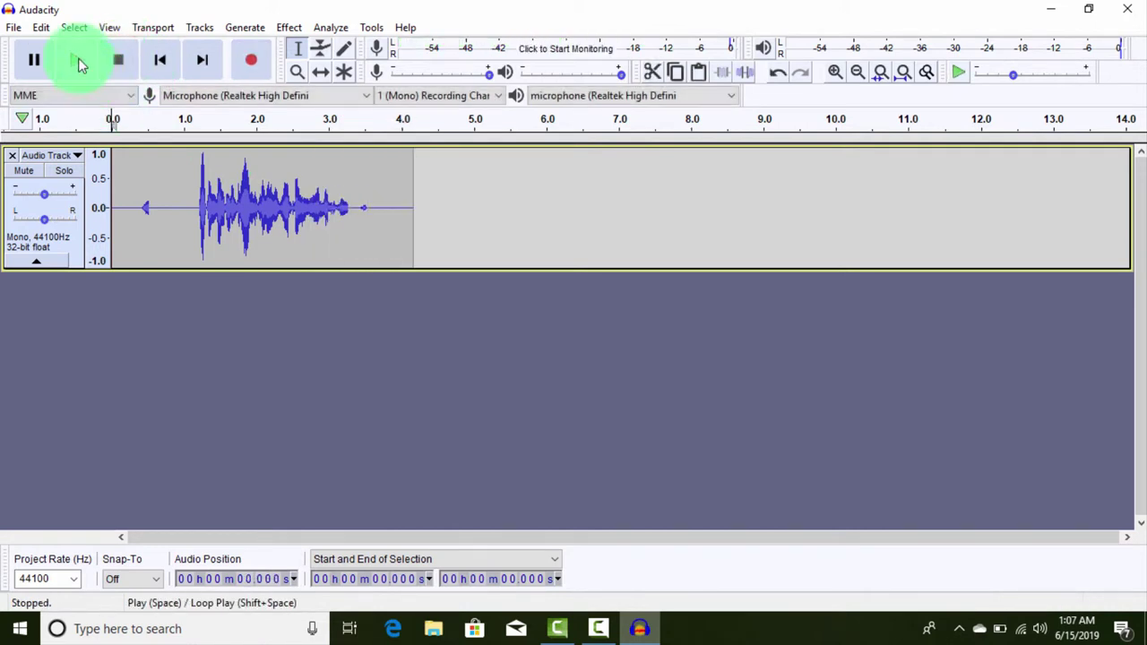
left_click(77, 60)
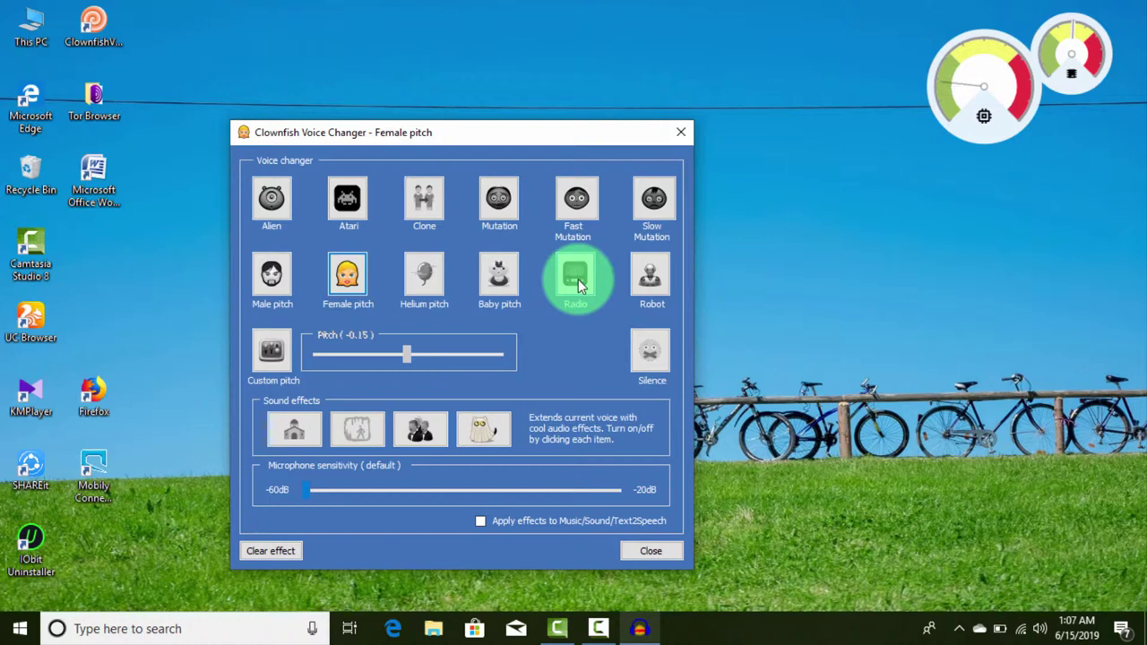
Step: Select the Radio voice in Clownfish, and record and play back a short speech sample with it in Audacity
left_click(567, 307)
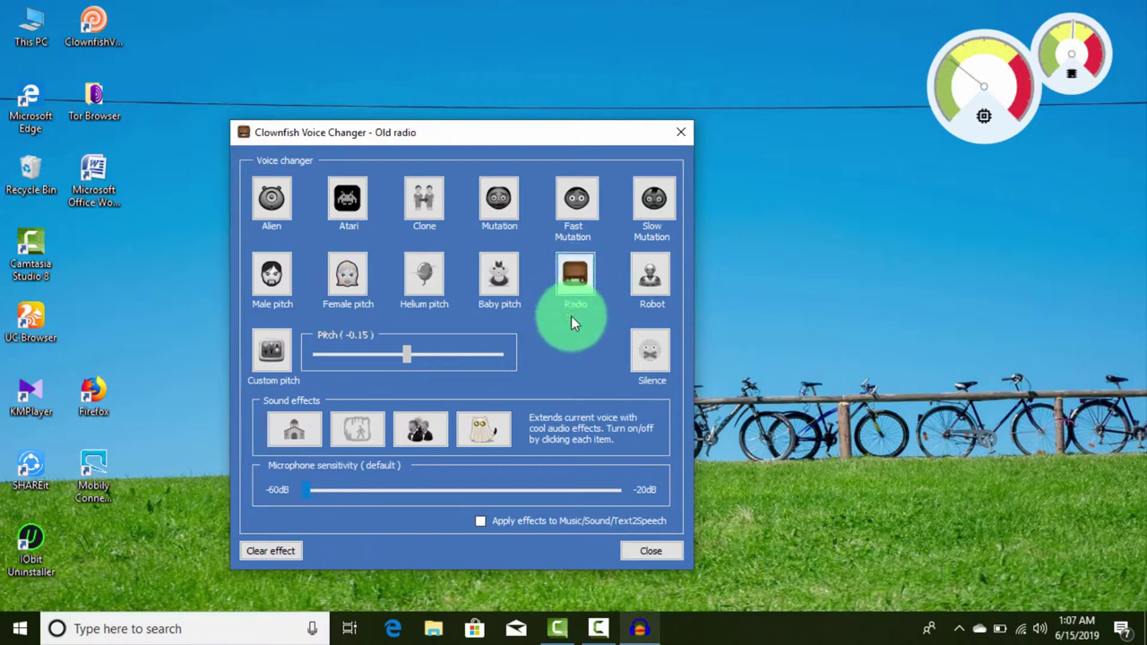
left_click(636, 629)
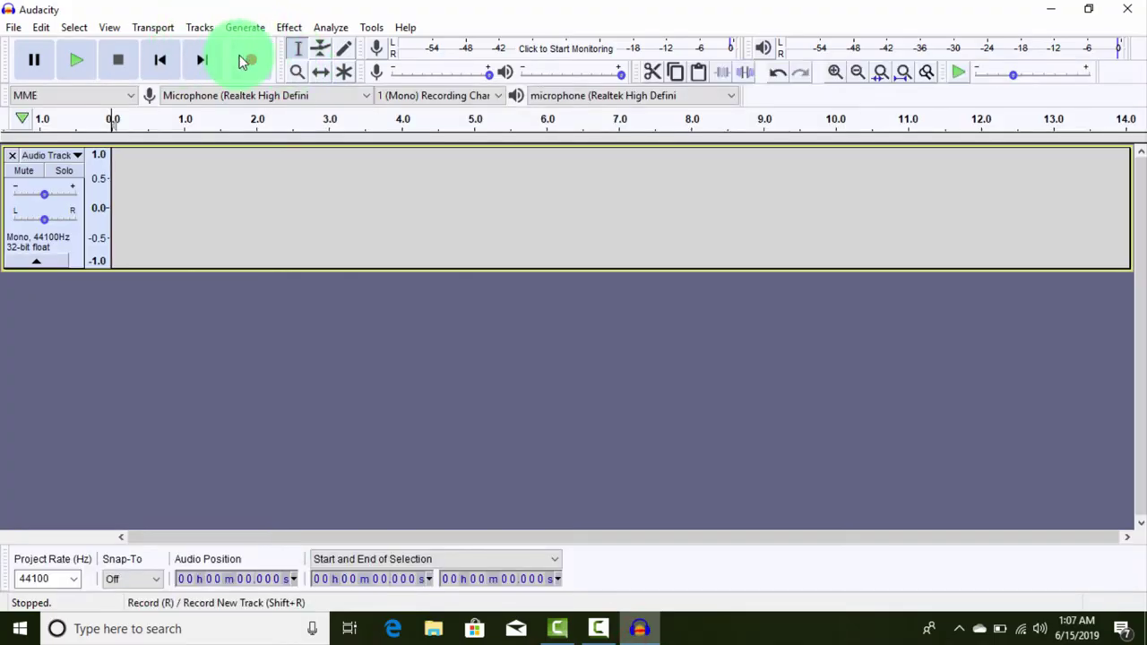
left_click(250, 59)
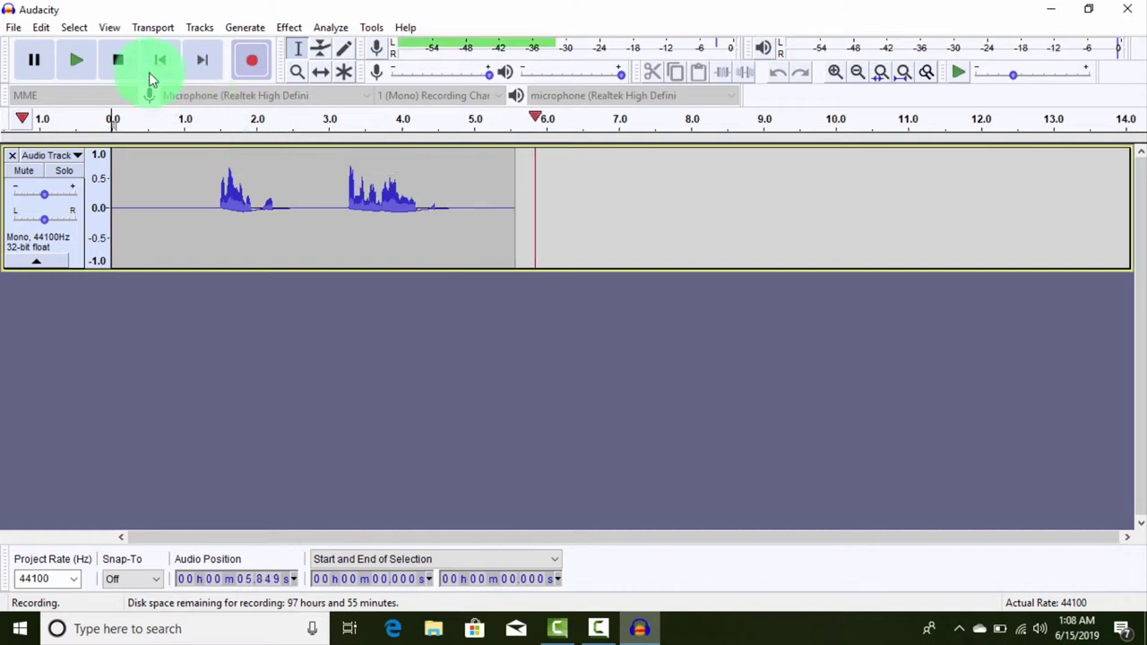
left_click(115, 59)
left_click(71, 60)
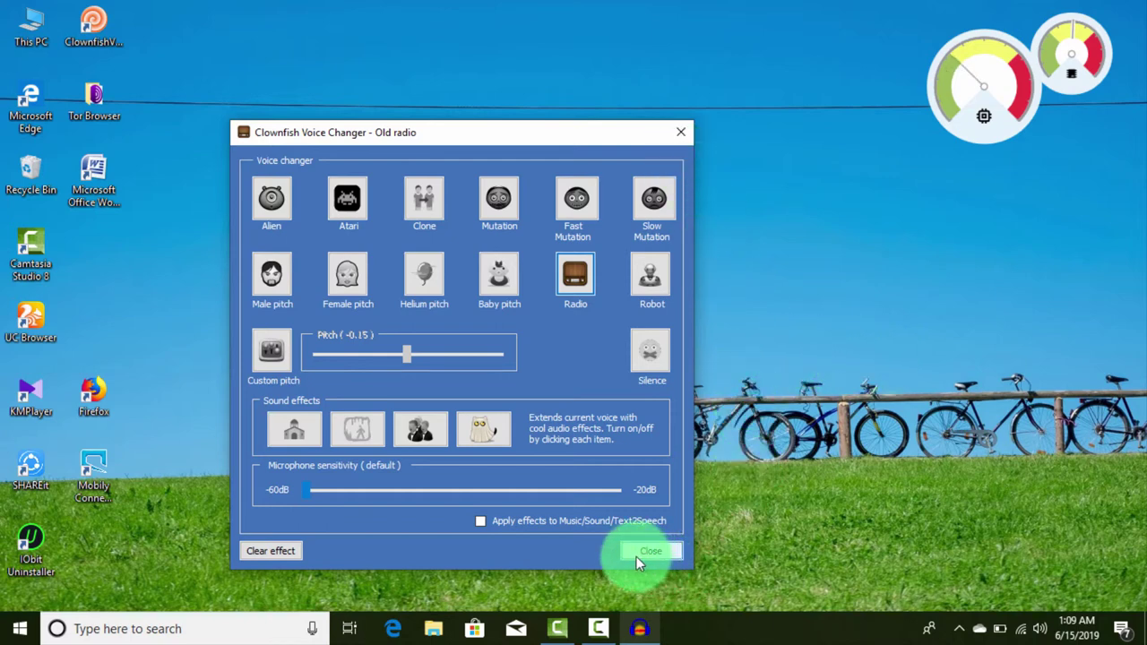
left_click(598, 628)
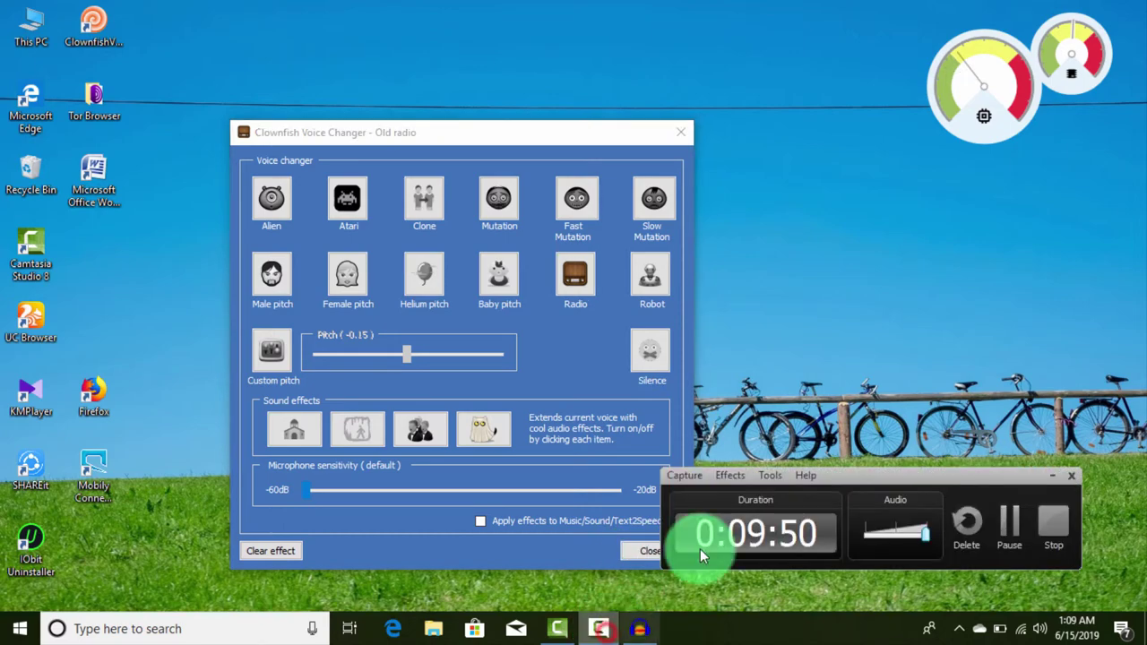
left_click(1052, 533)
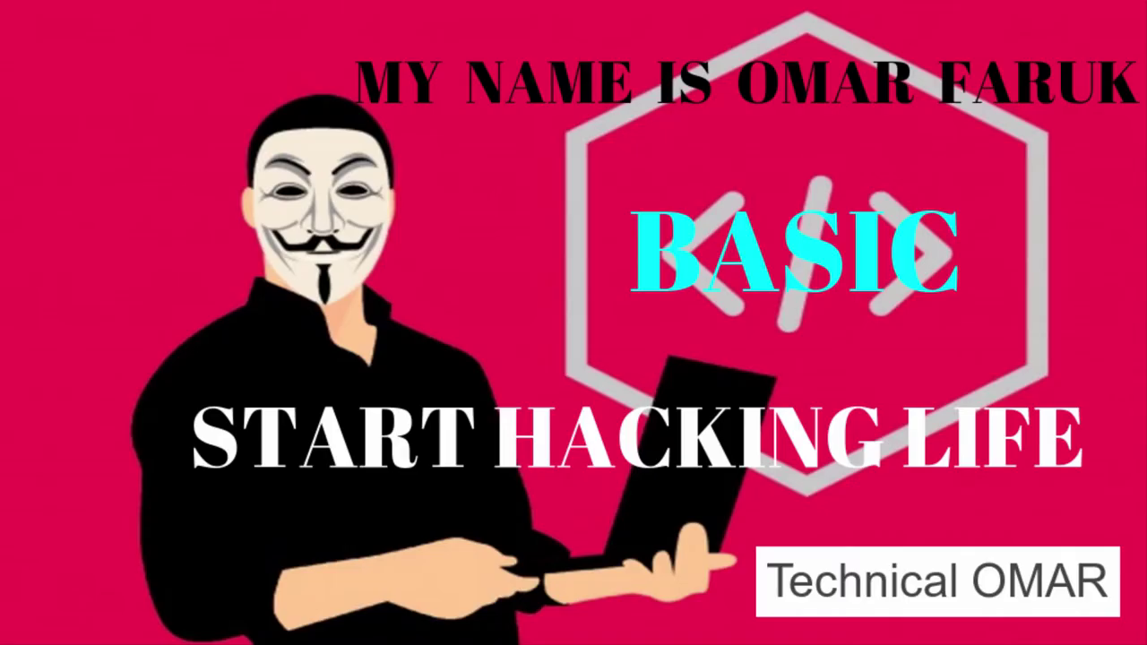